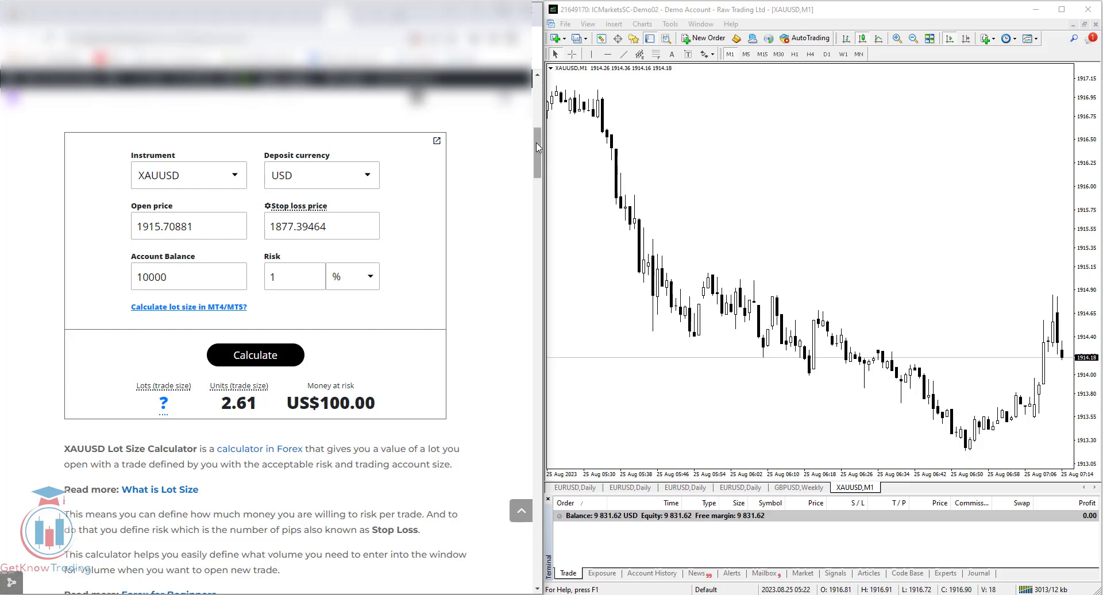
- Scroll the calculator page and review the note about the XAUUSD contract size
left_click_drag(538, 147, 540, 263)
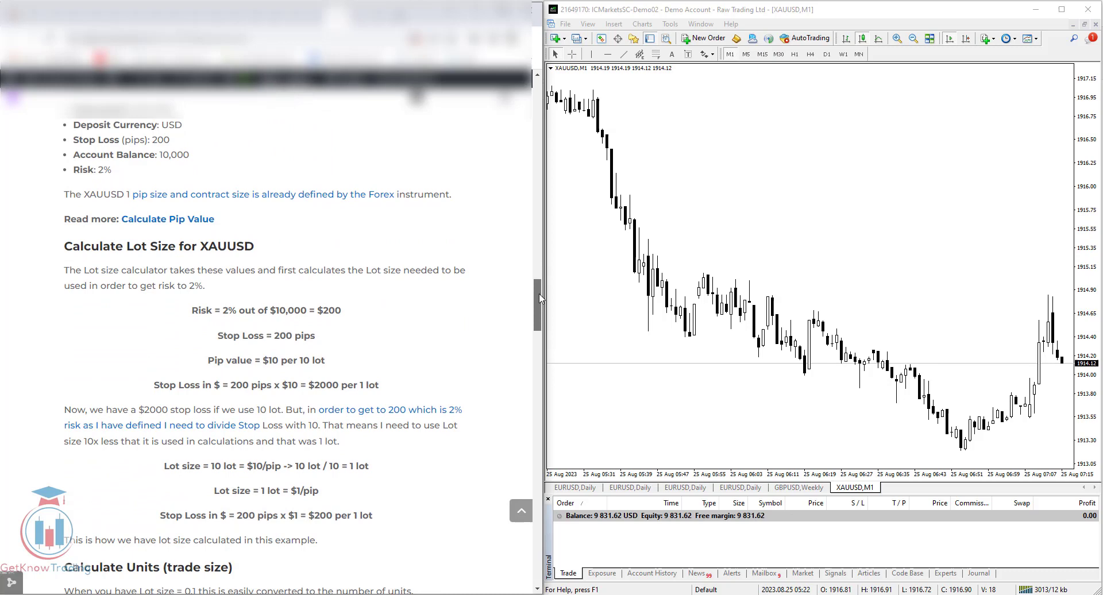
mouse_move(540, 263)
left_mouse_down()
mouse_move(540, 307)
mouse_move(540, 252)
left_mouse_up()
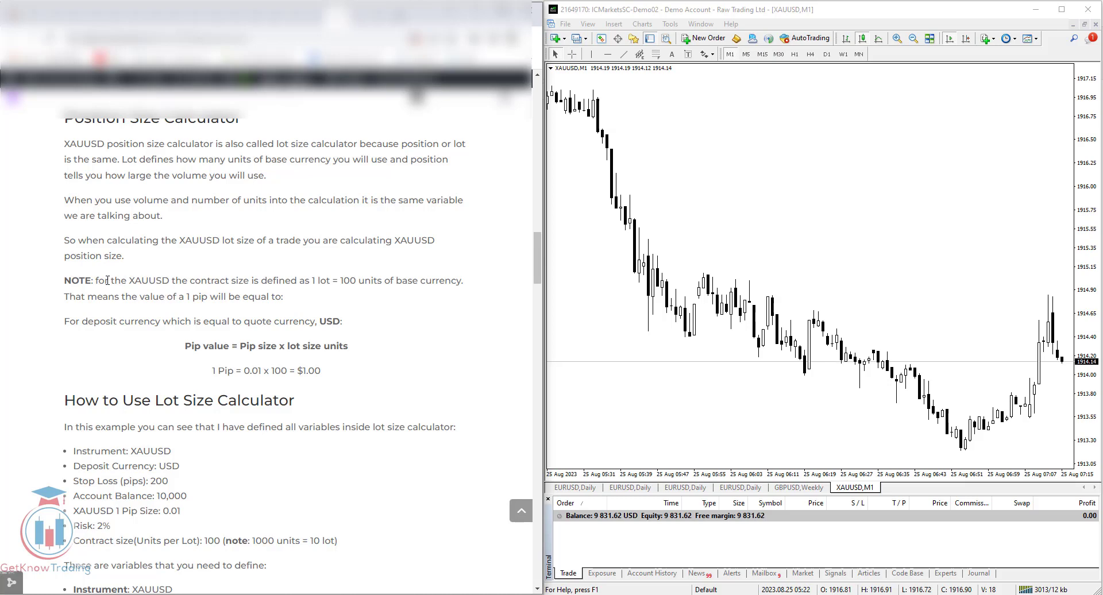
left_click_drag(125, 281, 290, 296)
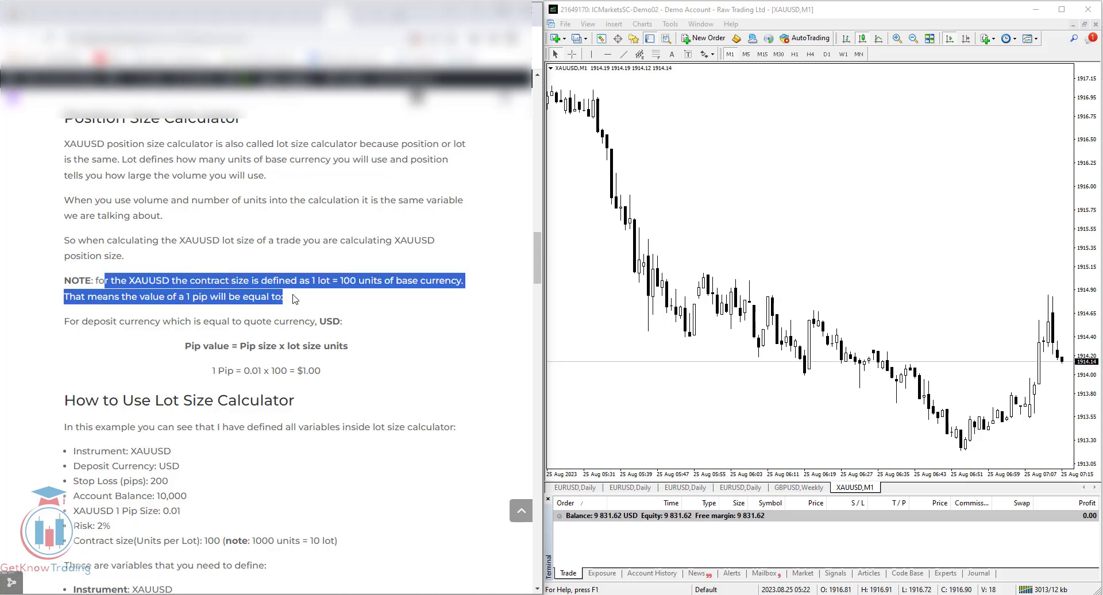
left_click(292, 293)
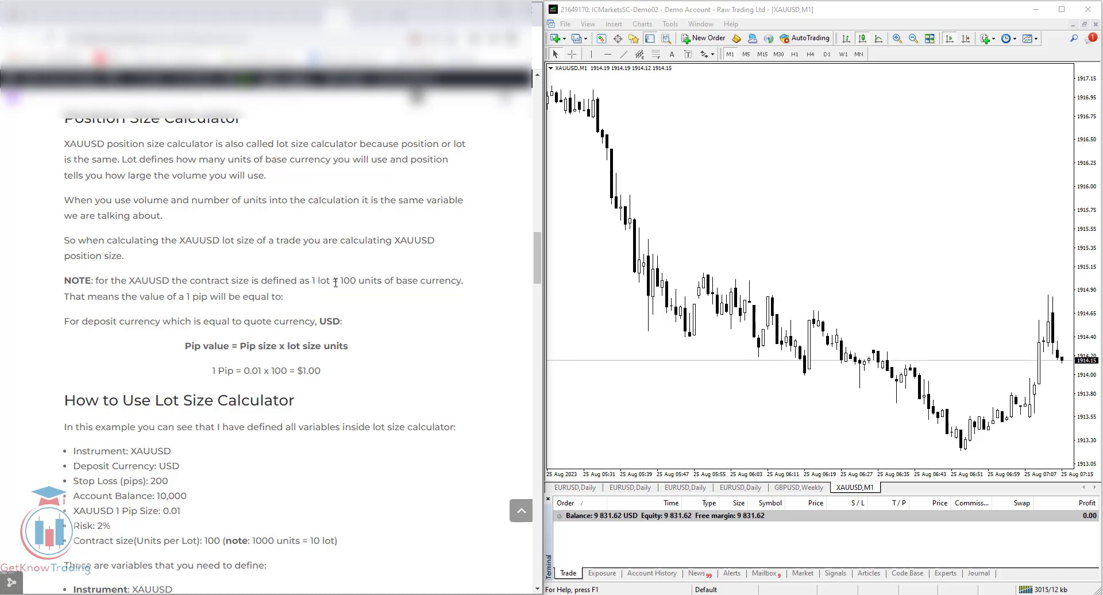
scroll(540, 259, "up", 1)
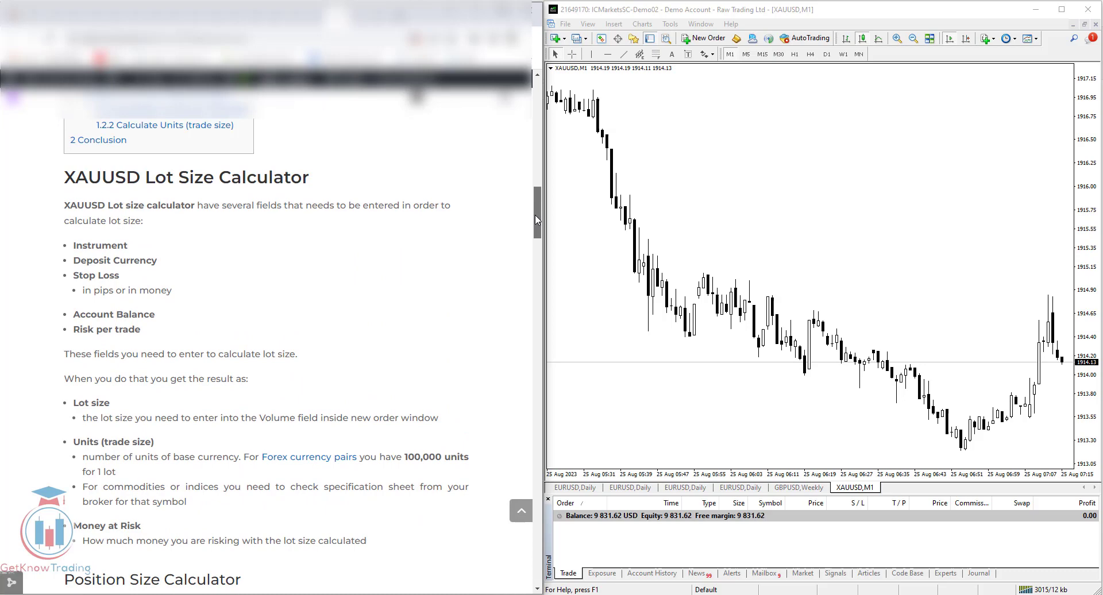
left_click_drag(539, 259, 537, 155)
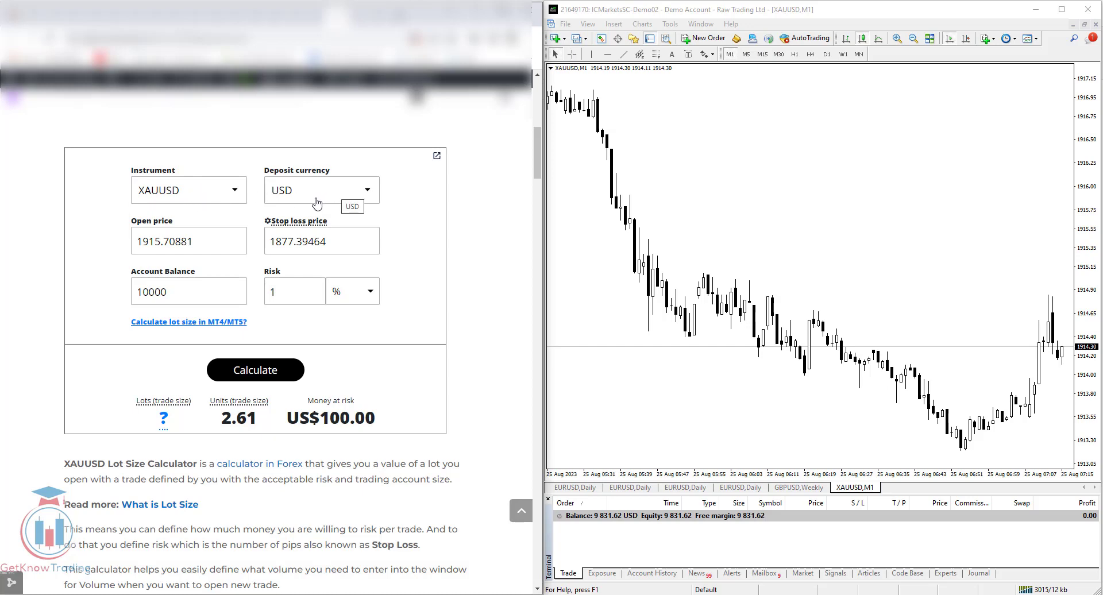
- Check the Open price and Stop loss values in the trading terminal
left_click(608, 535)
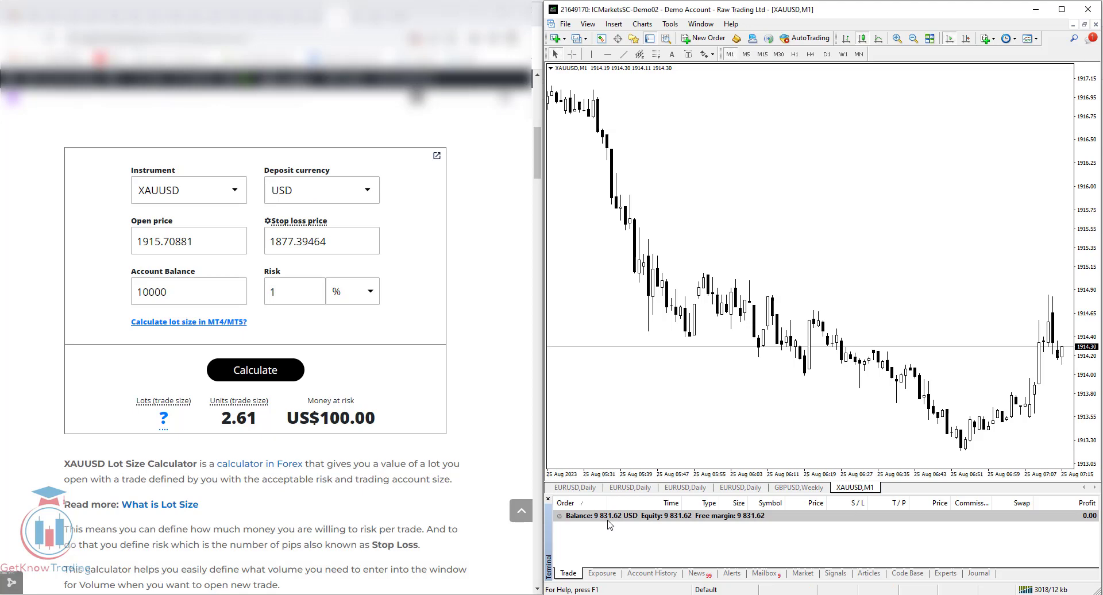
left_click(208, 242)
left_click(351, 244)
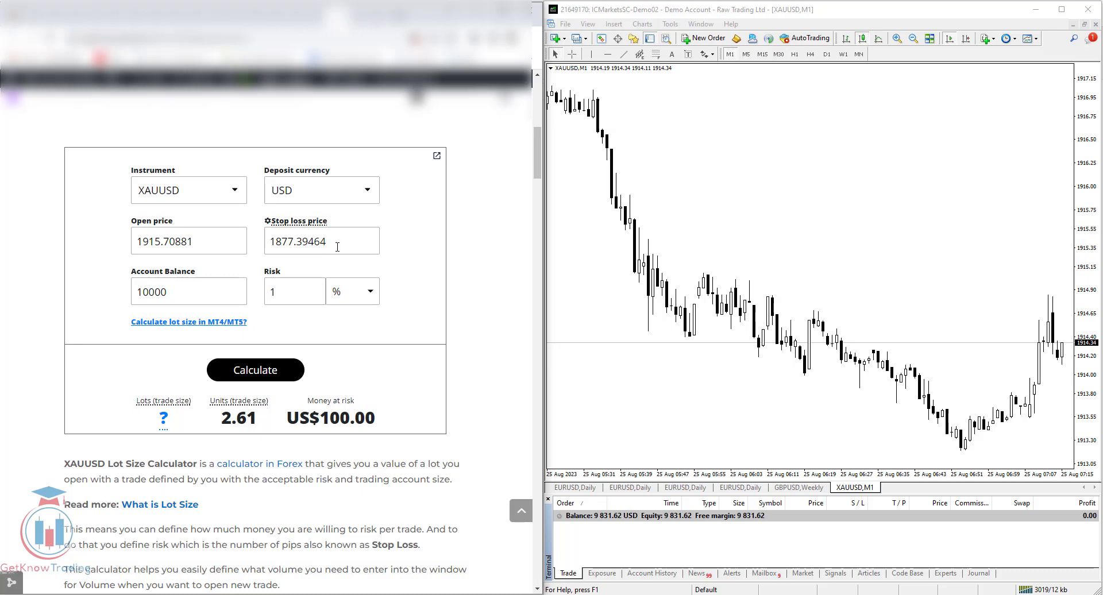
mouse_move(299, 221)
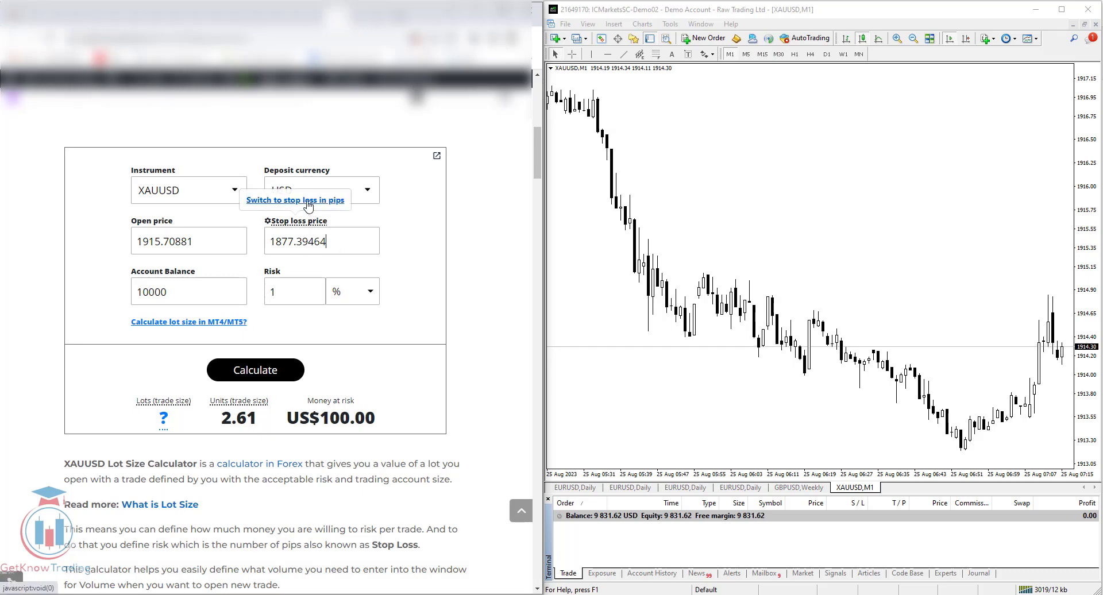
- Switch the calculator's stop loss to pips and change it from 200 to 100
left_click(309, 201)
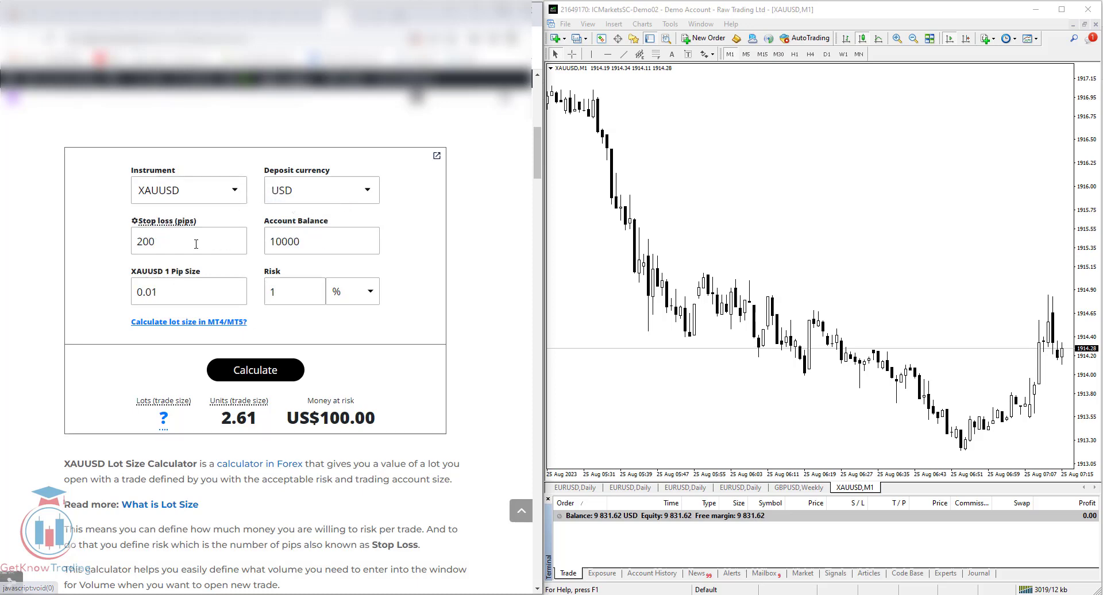
left_click_drag(170, 242, 137, 244)
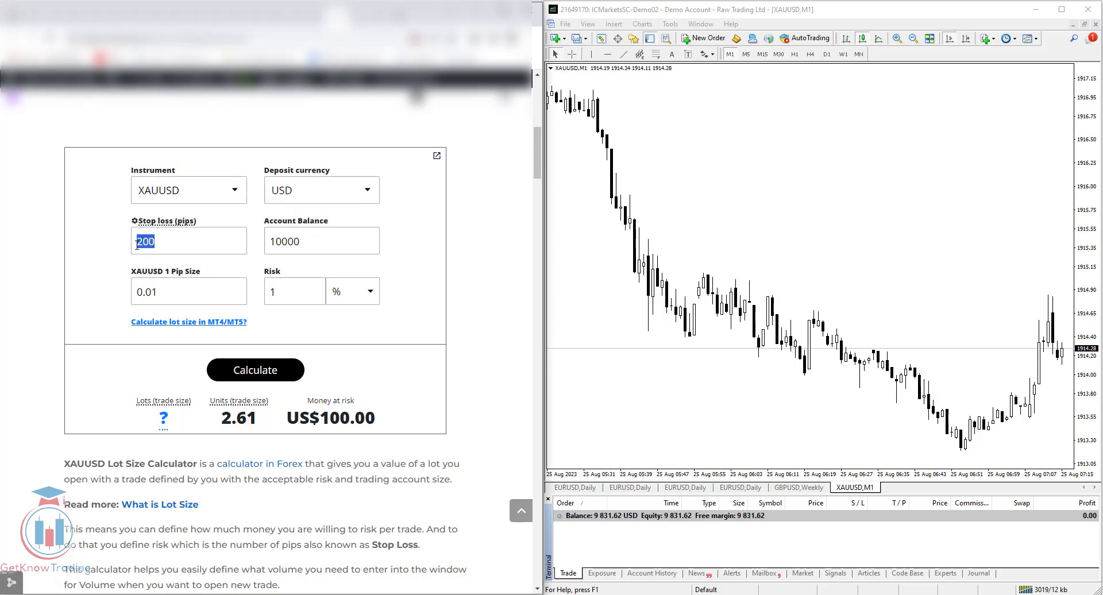
type("1")
type("00")
left_click(348, 240)
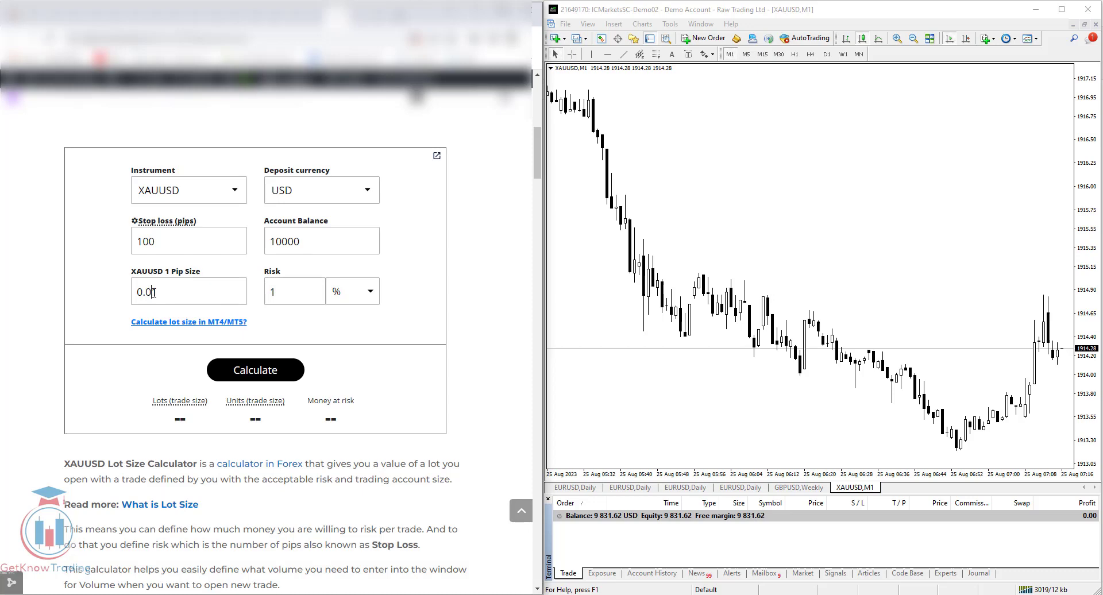
key("shift+Right")
left_click(846, 259)
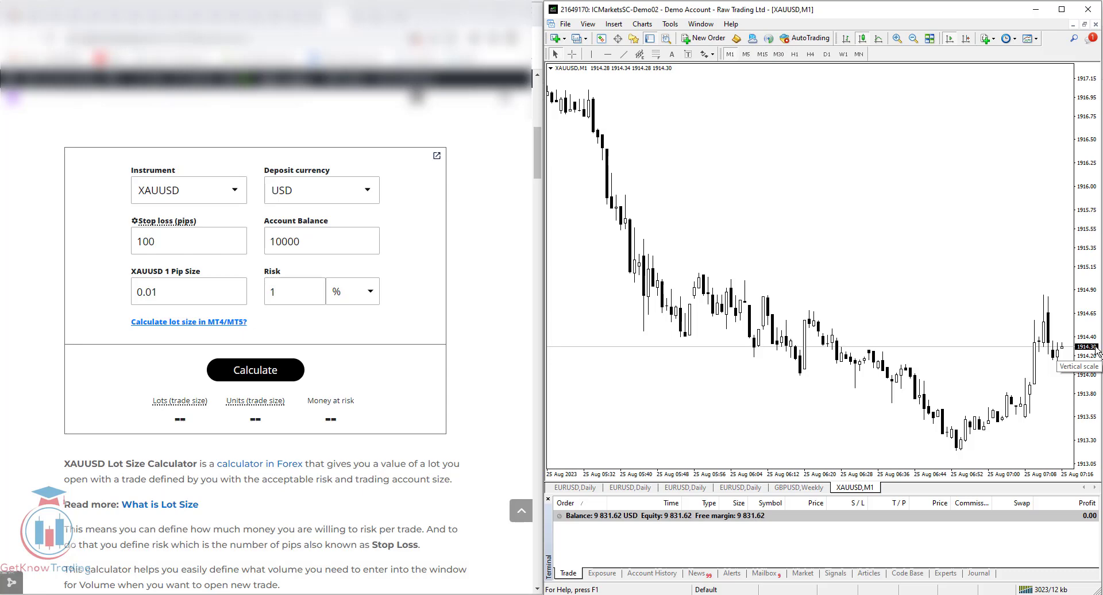
left_click(304, 293)
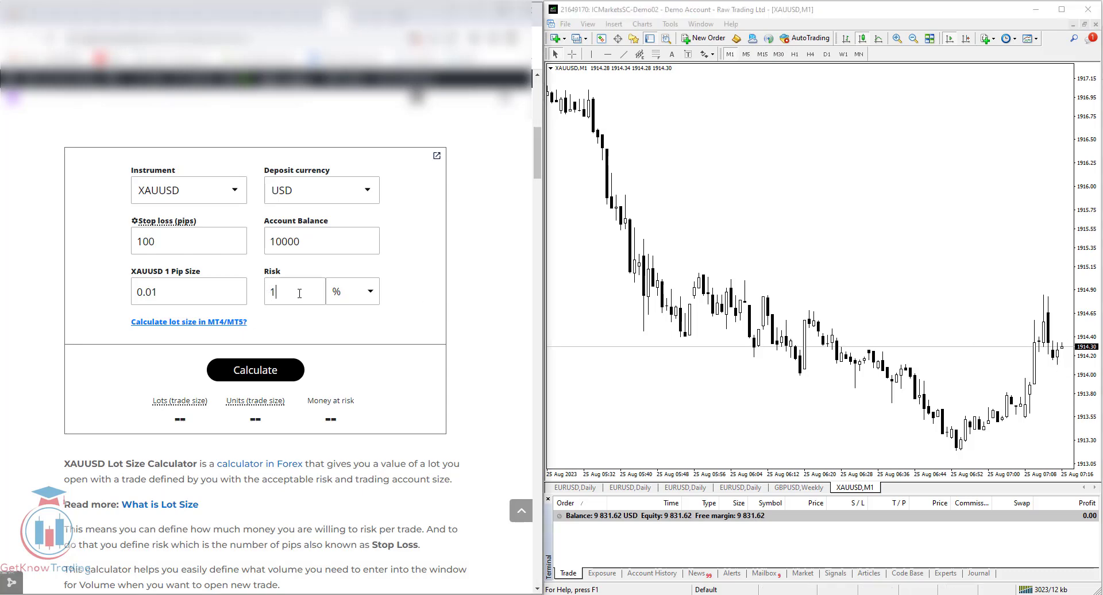
left_click(370, 295)
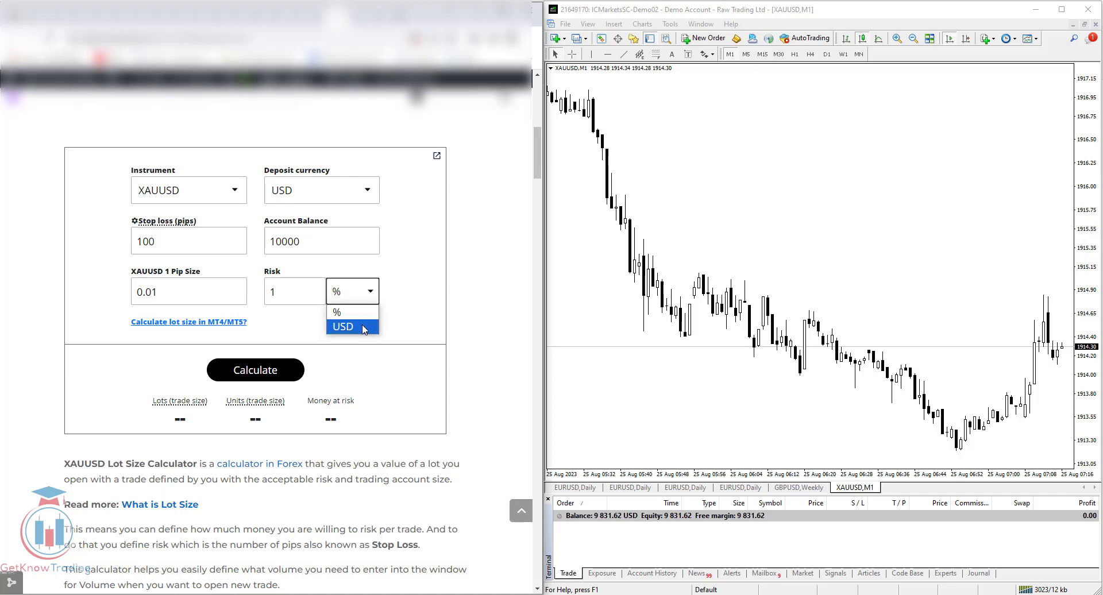
left_click(339, 312)
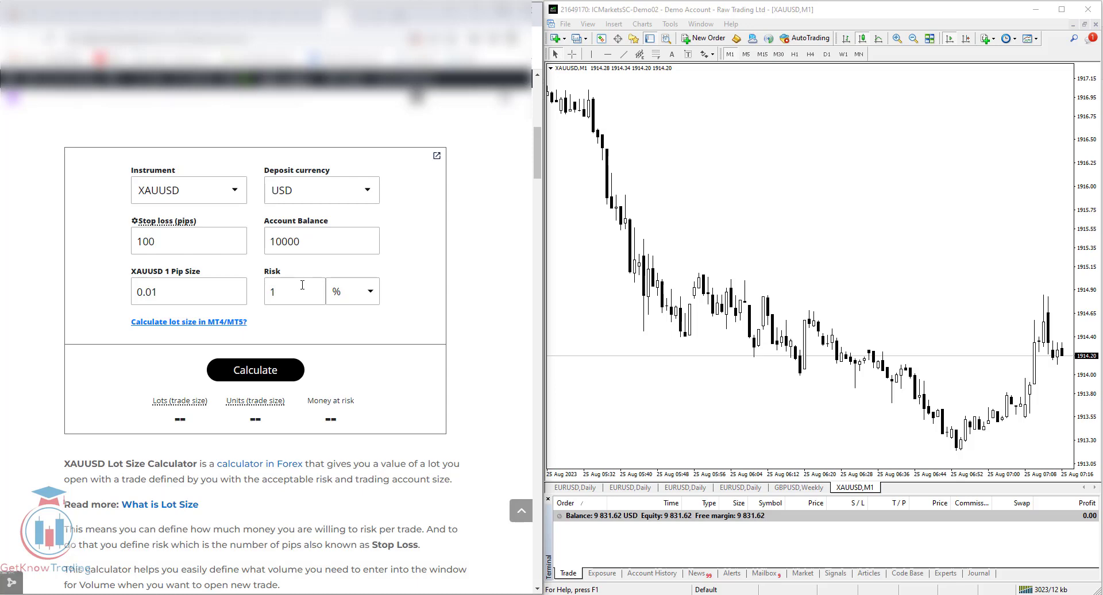
left_click(302, 285)
- Calculate the result and reveal the Contract size field showing 100 units per lot
left_click(243, 375)
mouse_move(164, 419)
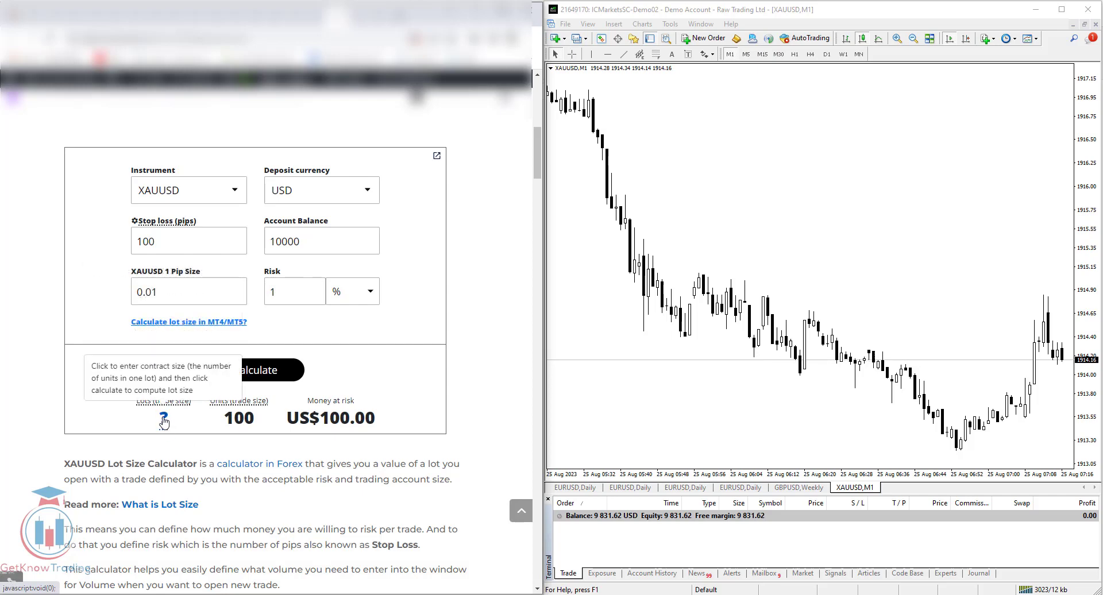
left_click(163, 421)
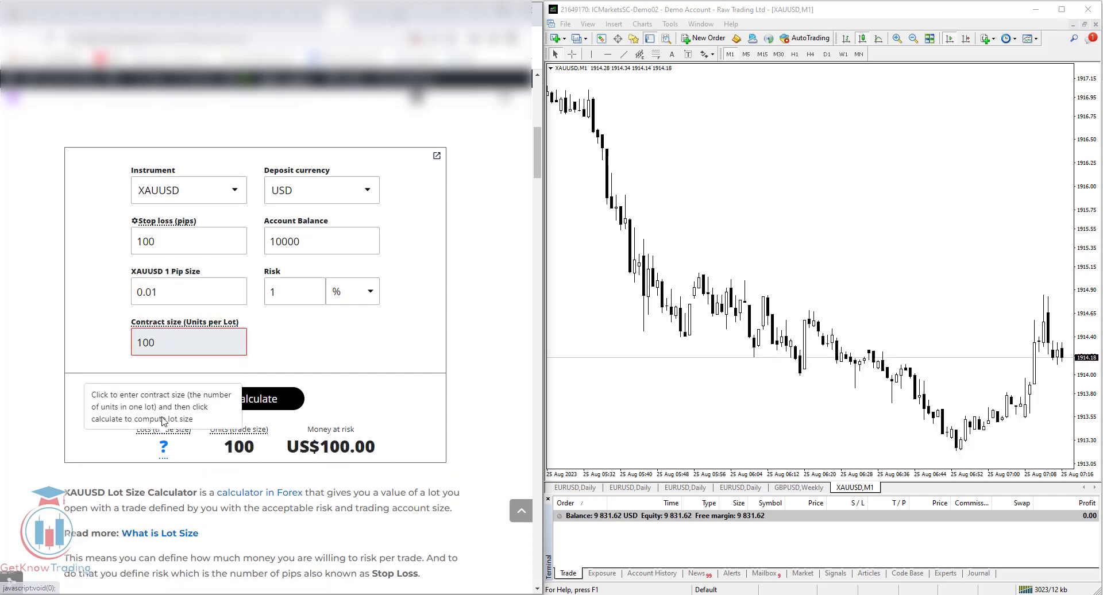
left_click(172, 343)
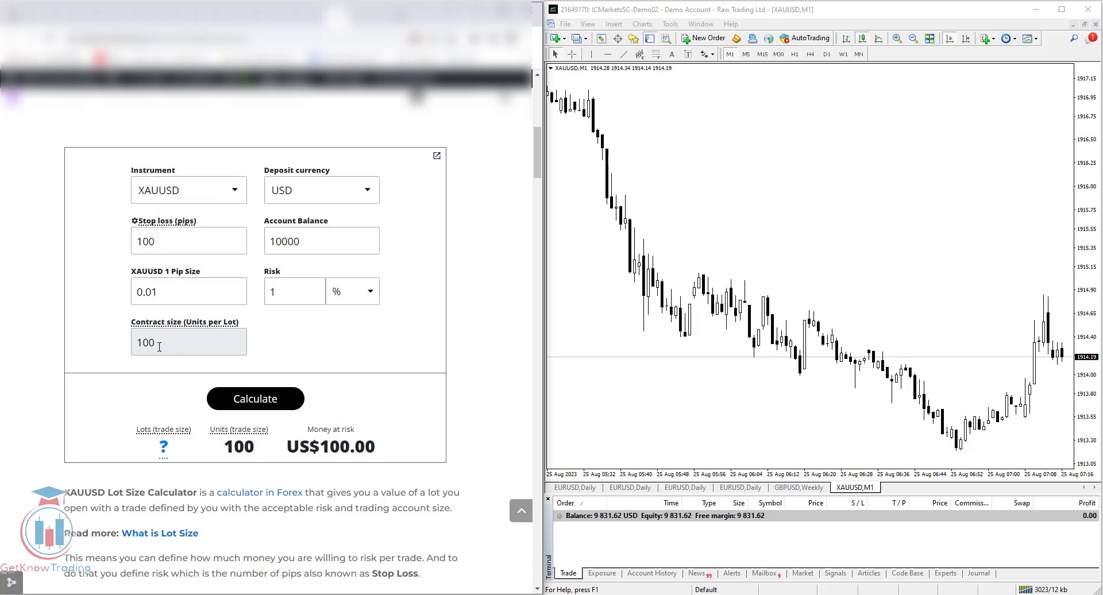
left_click_drag(157, 343, 136, 344)
- Check the XAUUSD contract specification in Market Watch, confirming a contract size of 100
left_click(604, 40)
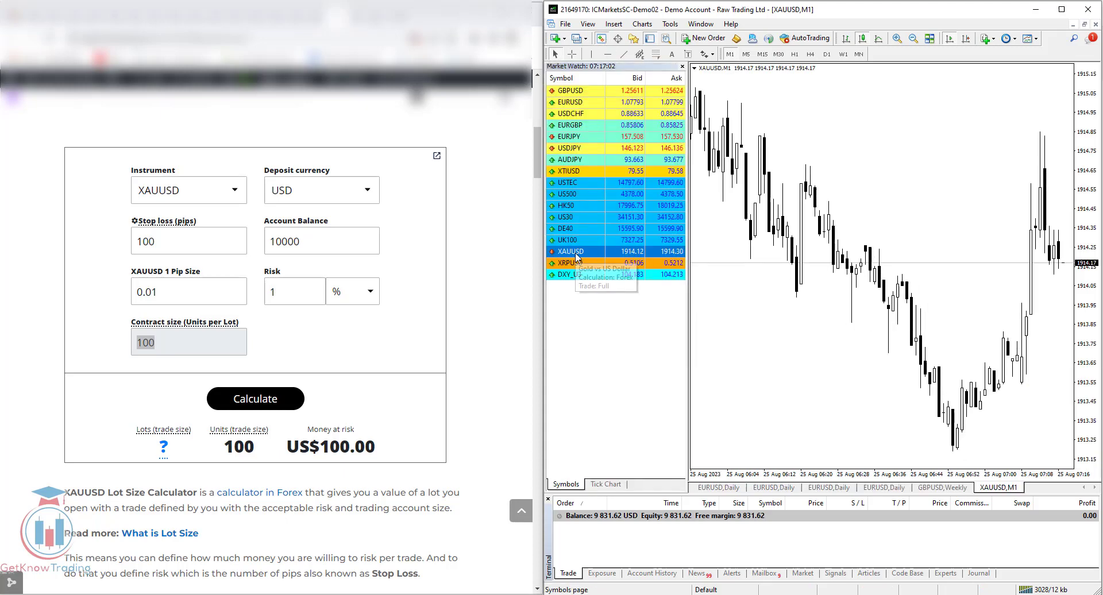
right_click(576, 255)
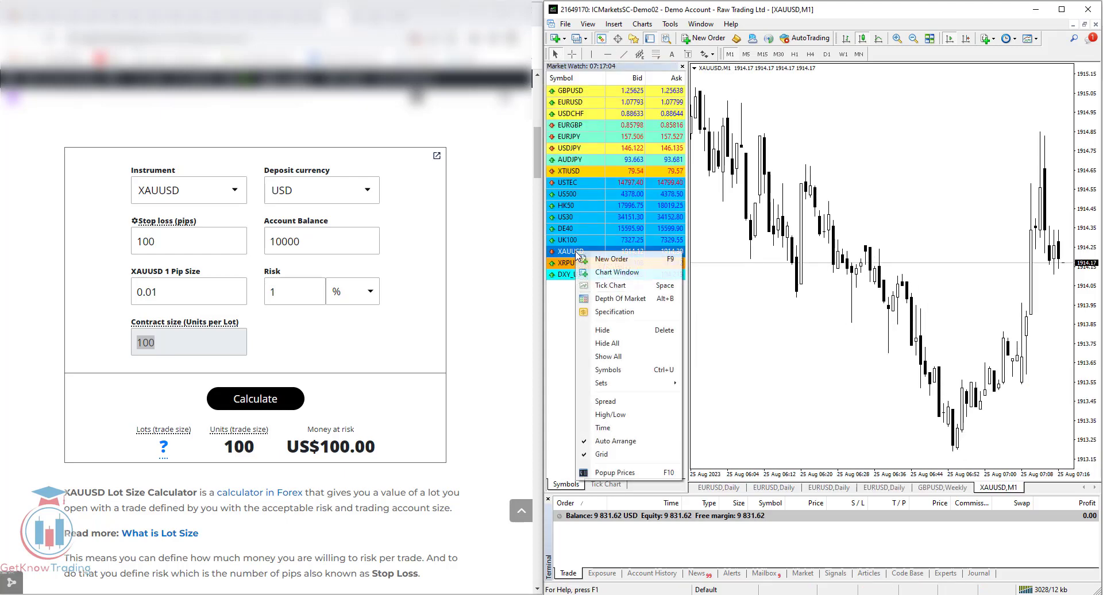
left_click(615, 312)
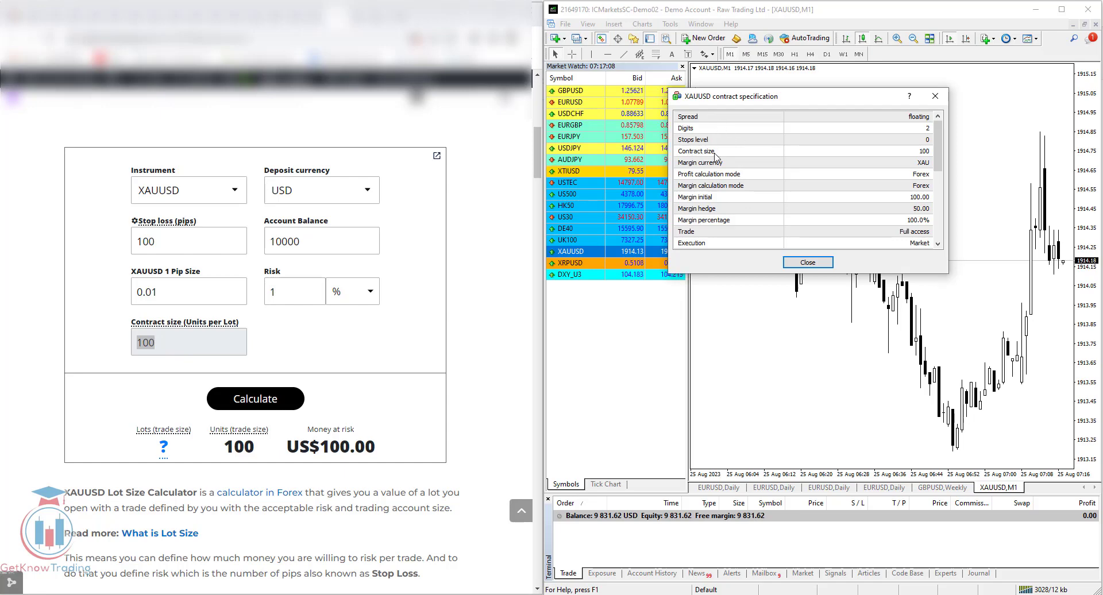
left_click(828, 262)
- Recalculate, getting a lot size of 1 with US$100.00 at risk
left_click(236, 378)
left_click(253, 404)
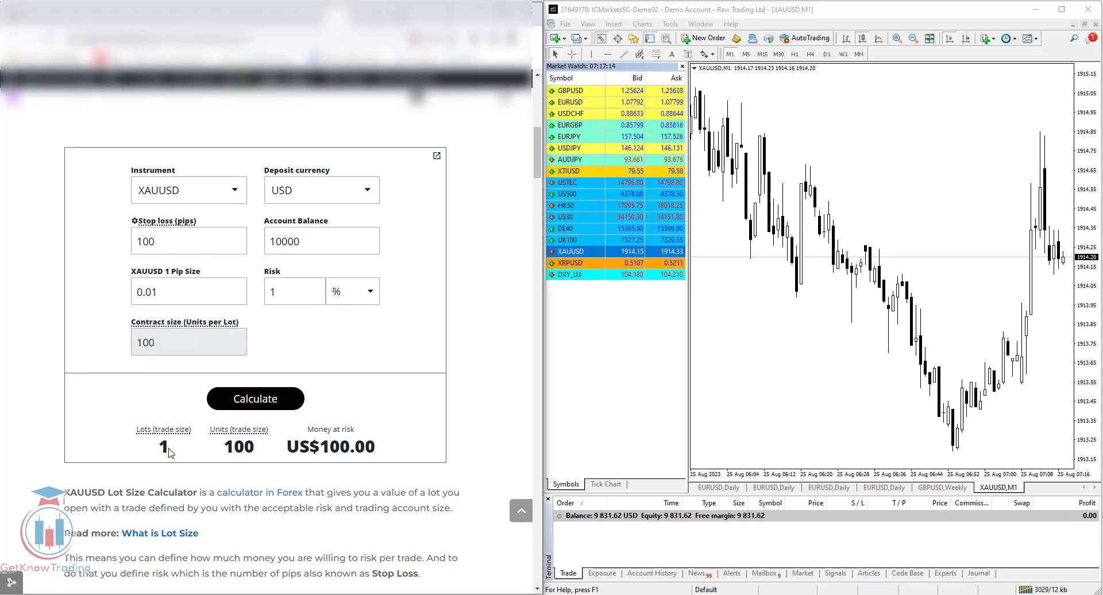
double_click(162, 448)
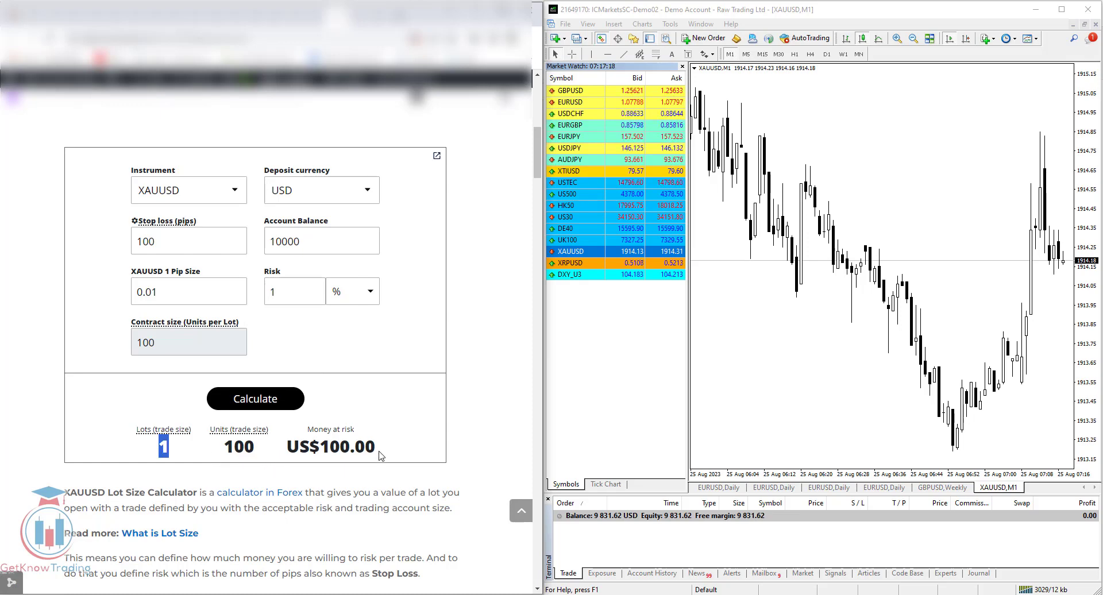
left_click_drag(380, 451, 292, 450)
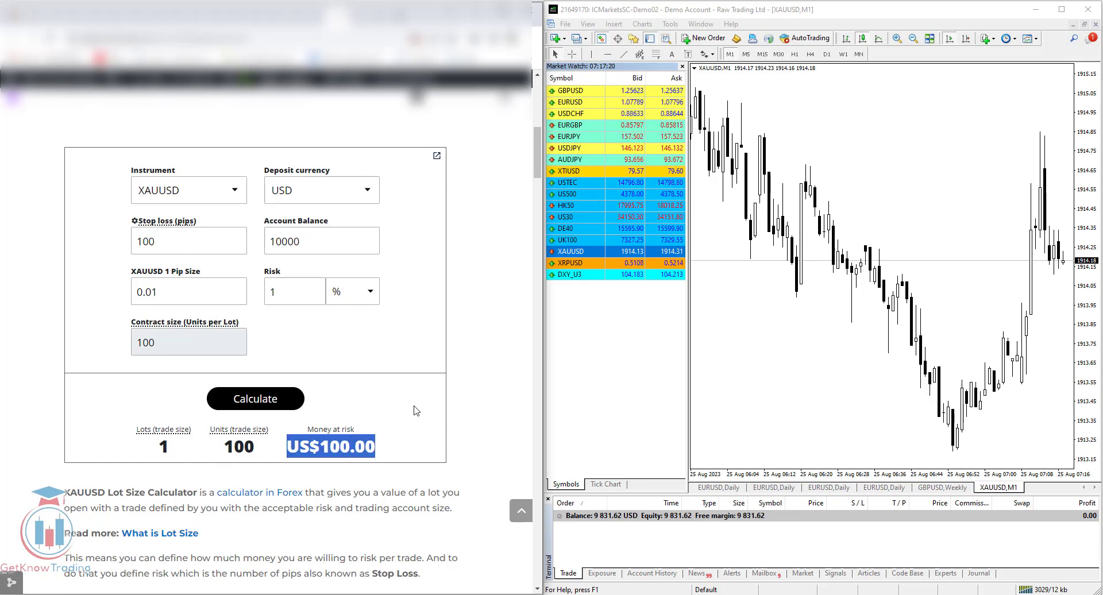
- Start a new XAUUSD pending order with volume 1 lot, matching the calculator
left_click(601, 38)
left_click(704, 38)
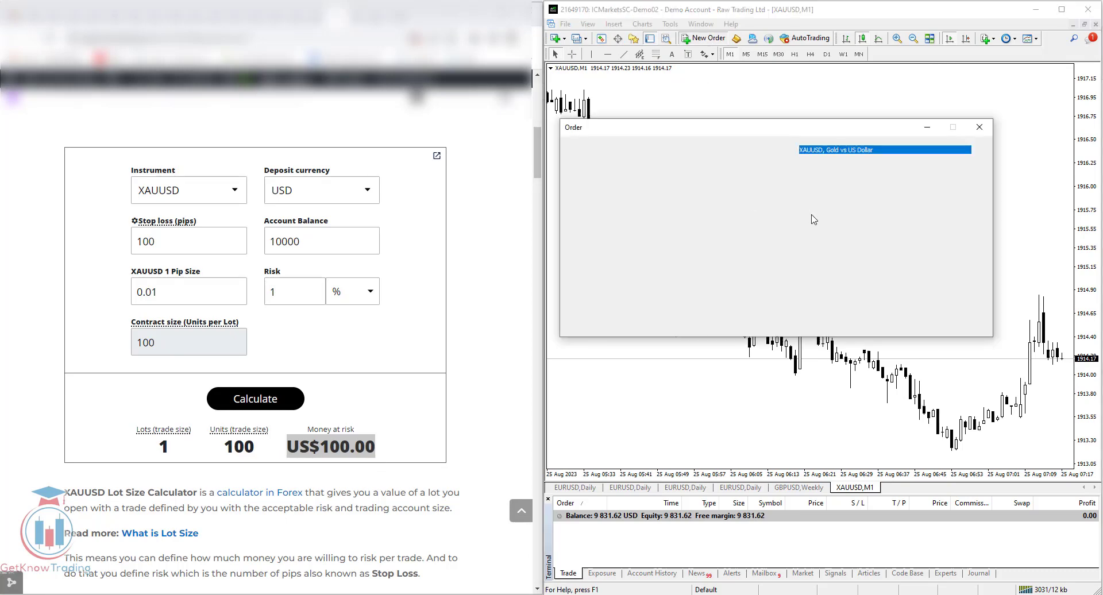
left_click(828, 209)
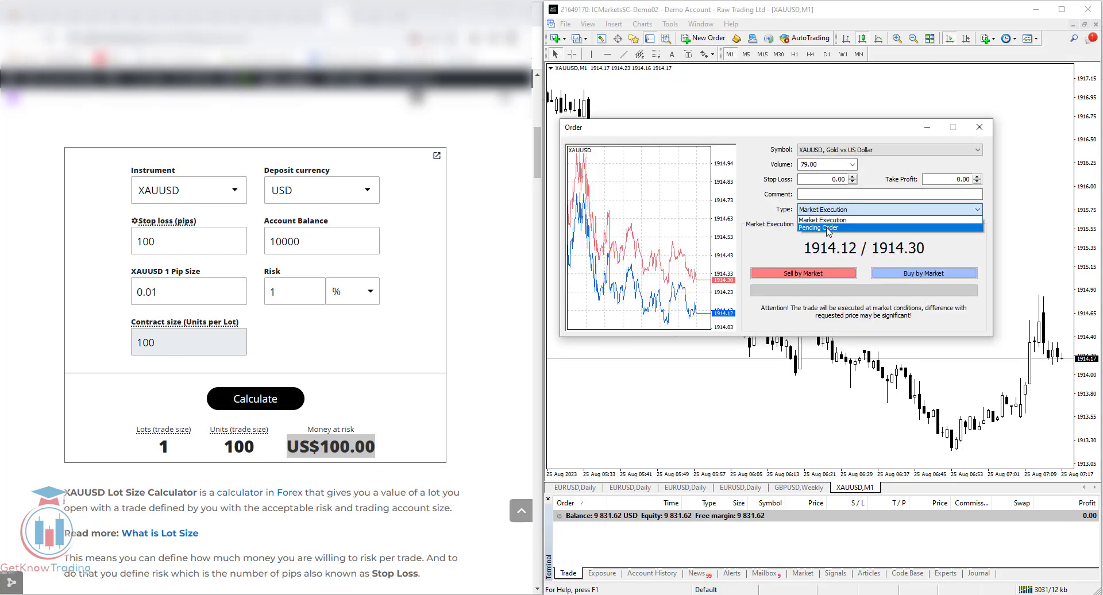
left_click(828, 227)
left_click_drag(833, 165, 786, 171)
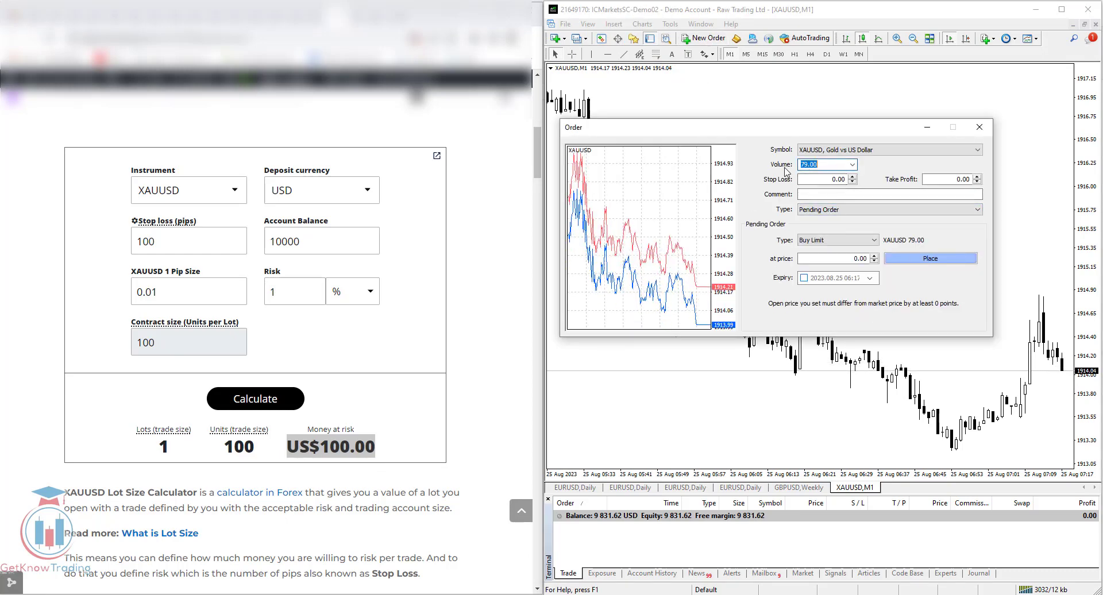
type("1")
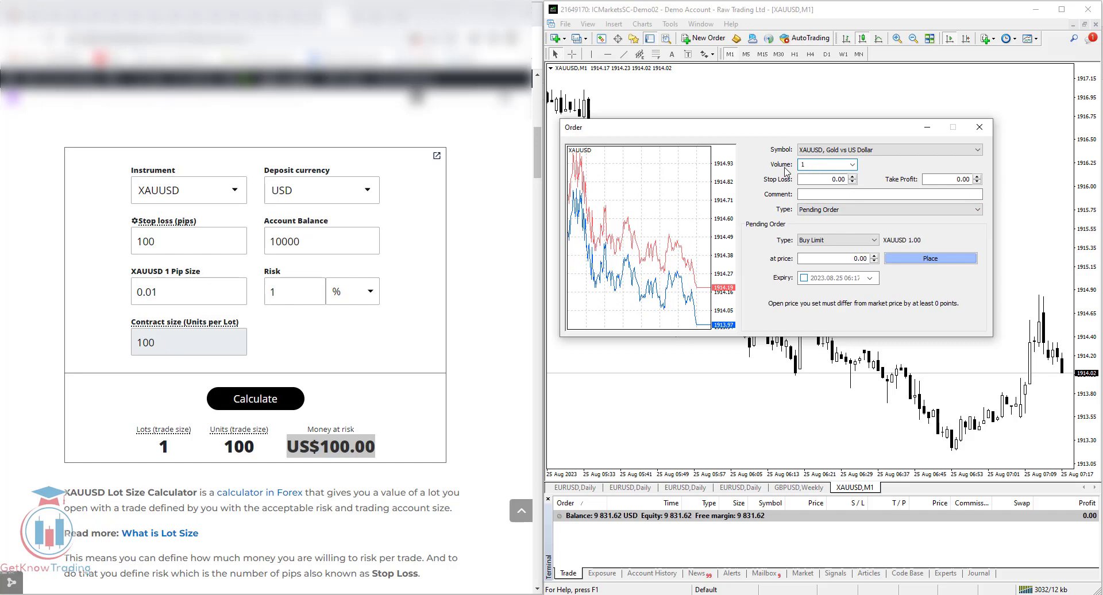
double_click(163, 446)
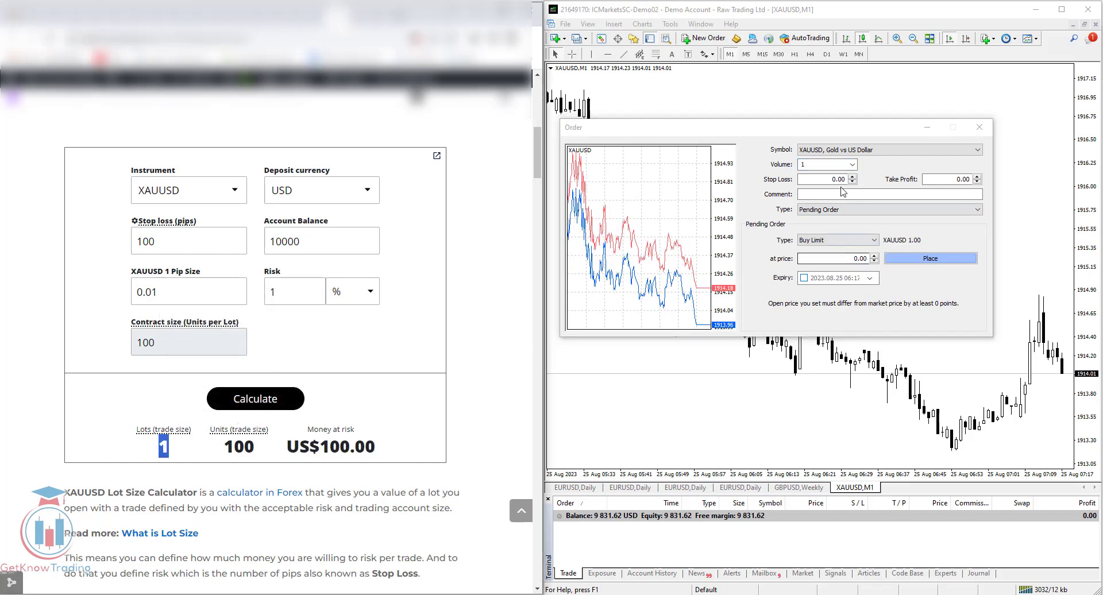
- Place the buy limit at 1910.00 with stop loss 1909.00 and take profit 1911.00
left_click(874, 260)
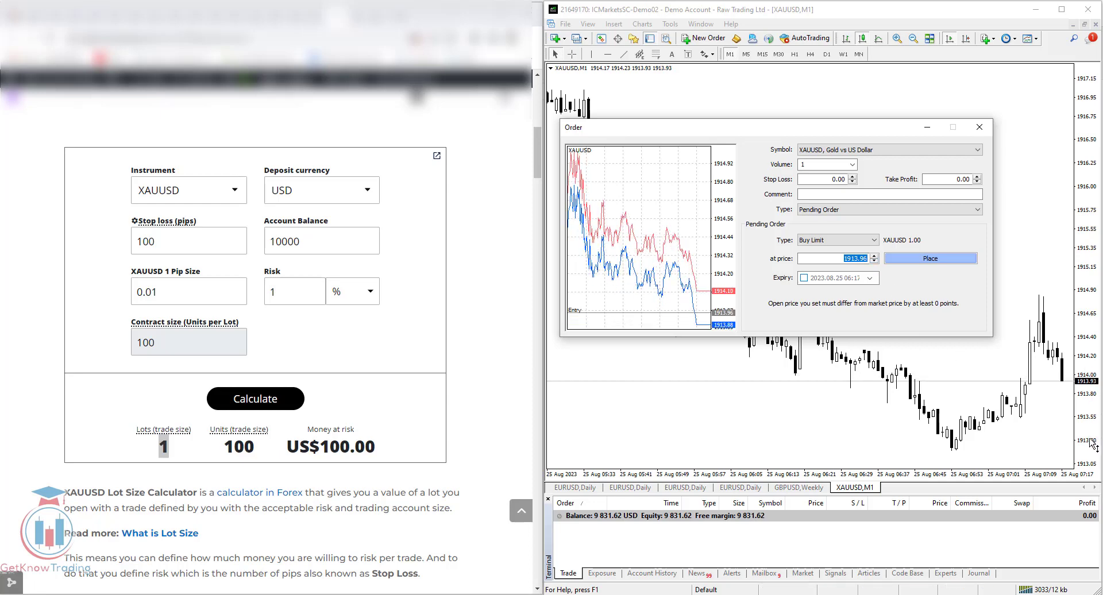
type("1.00")
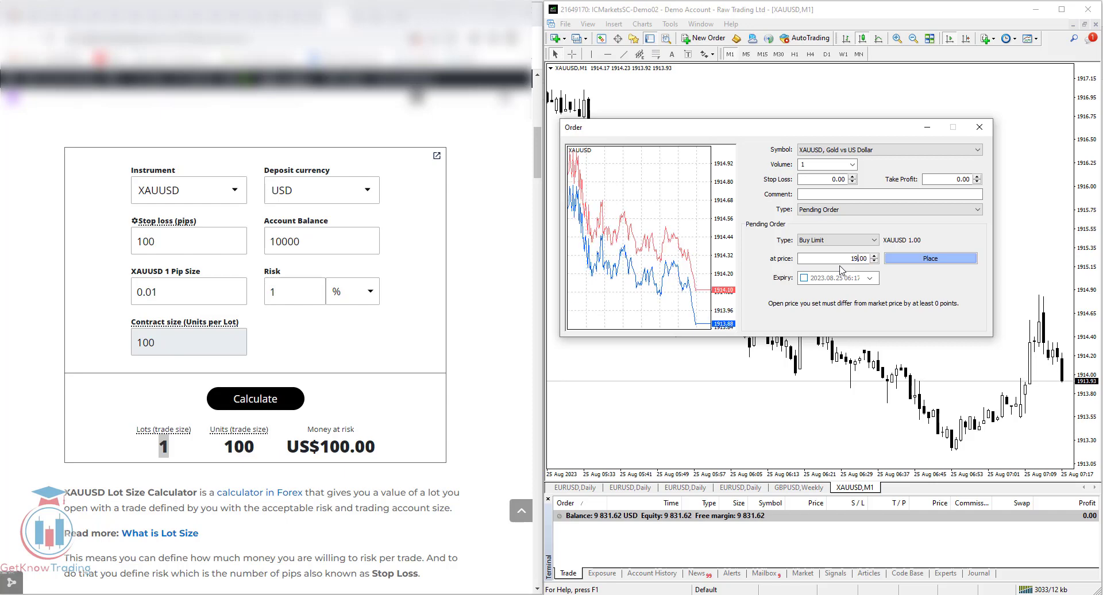
type("910")
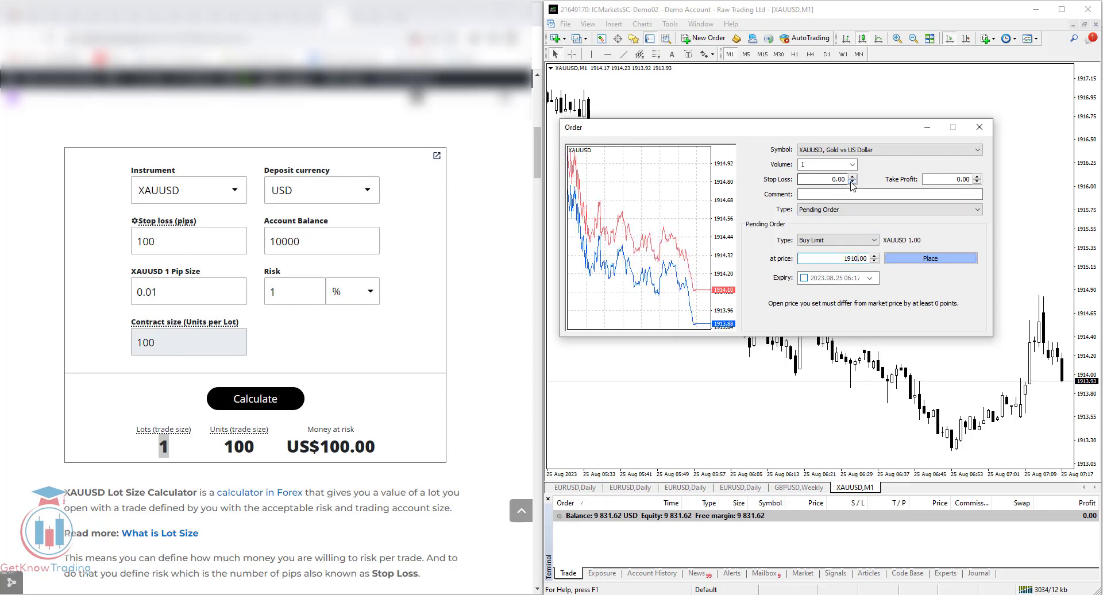
left_click(853, 181)
type("19.00")
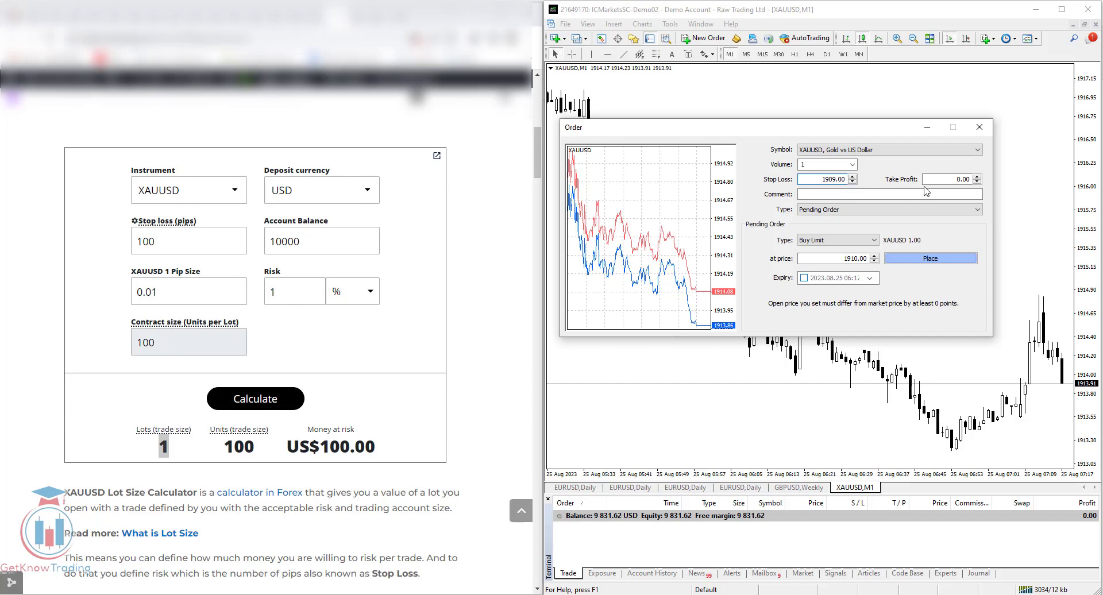
left_click(977, 177)
type("19")
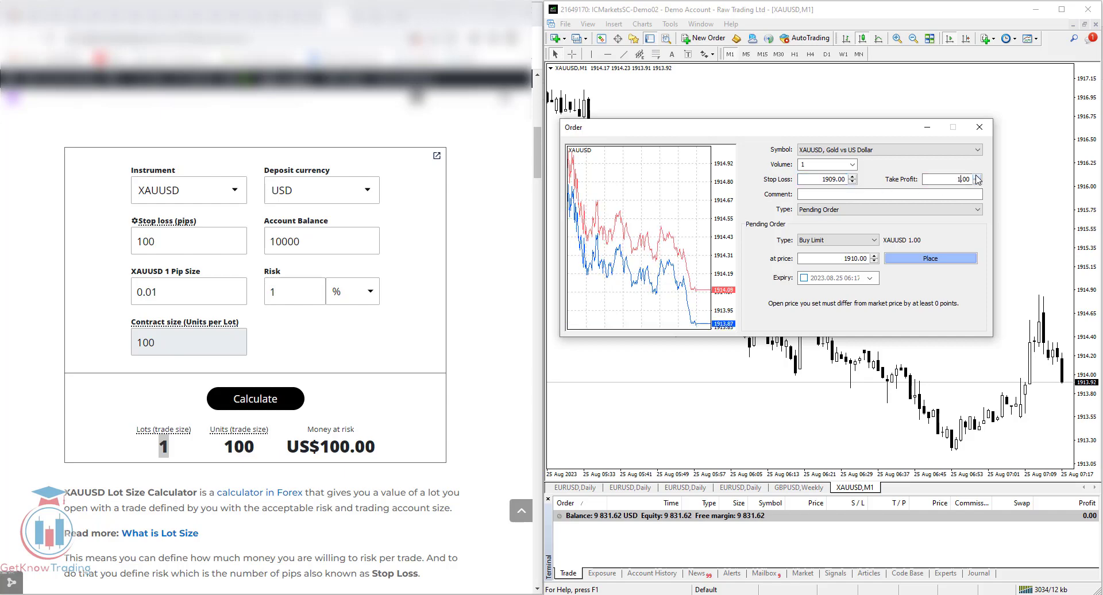
type("1")
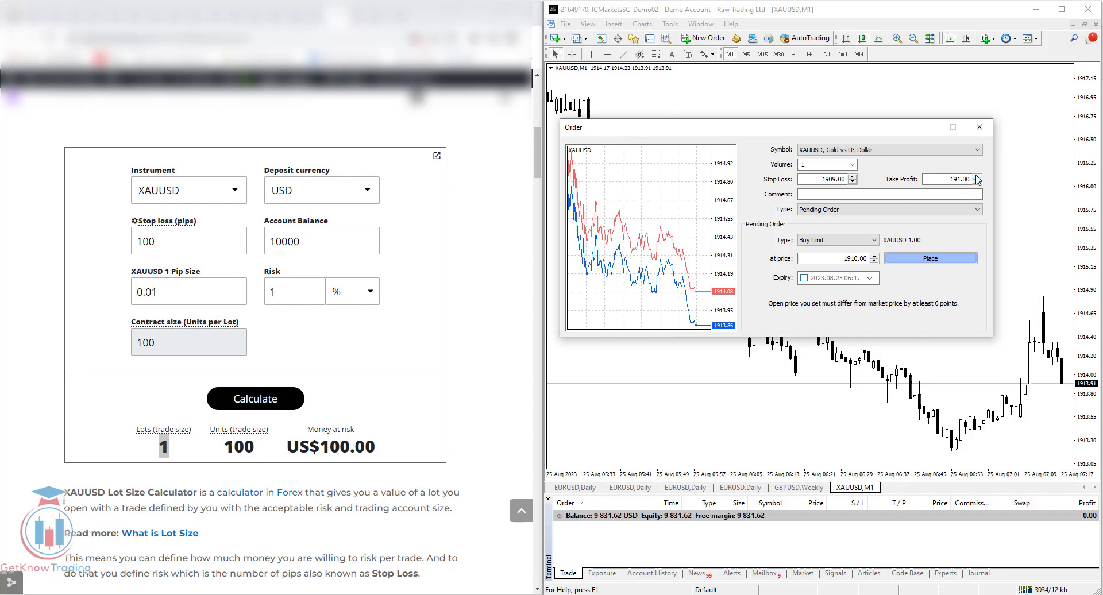
type("1")
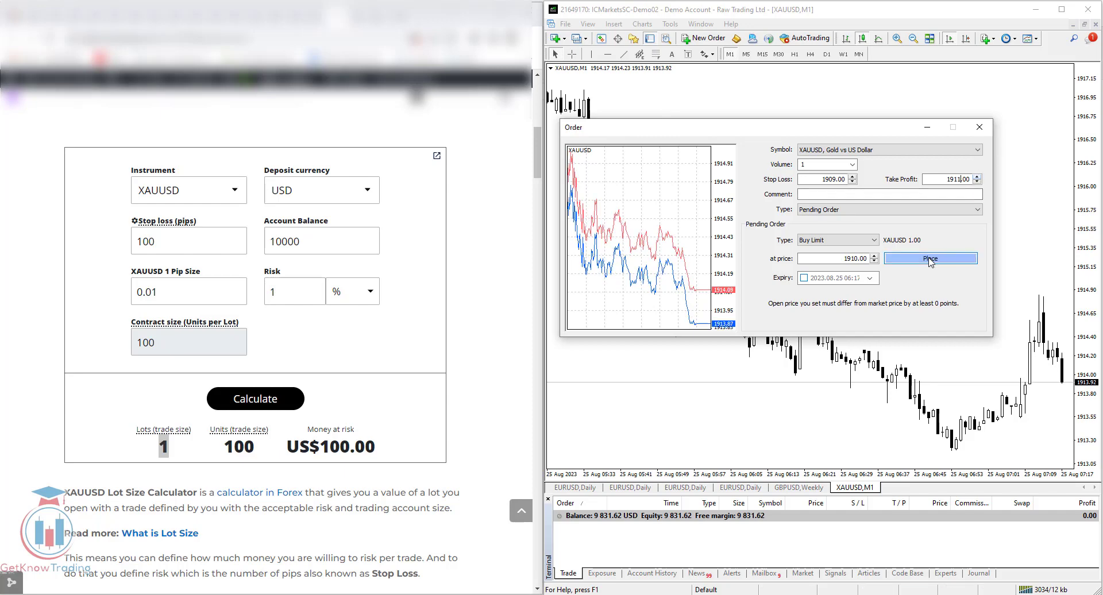
left_click(930, 259)
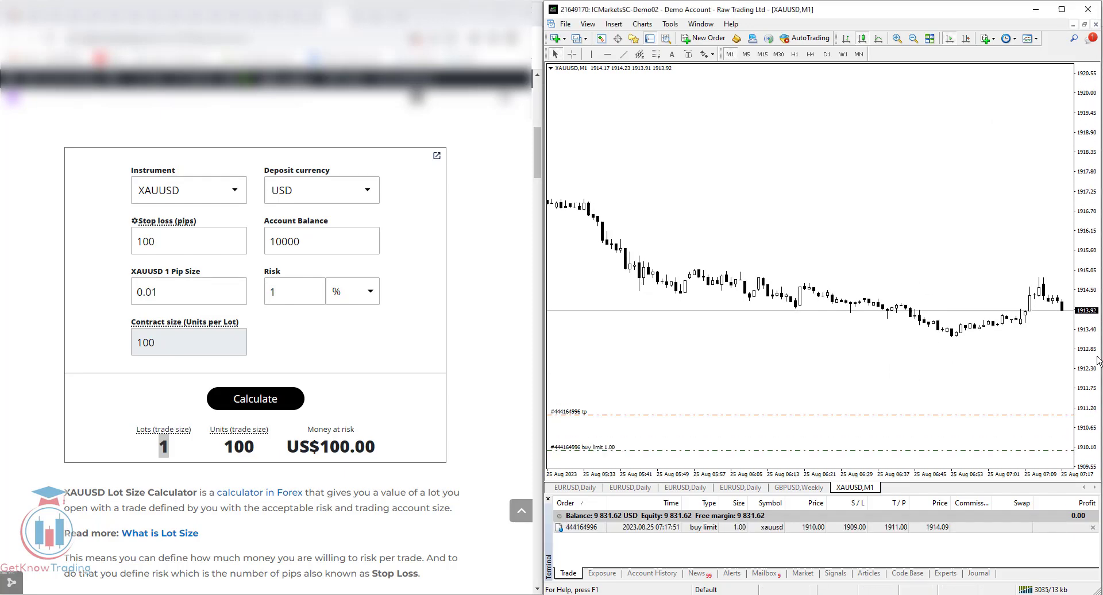
- Compress the price scale to show the stop-loss line, then highlight the calculator's 100-pip stop
left_click_drag(1099, 361, 936, 382)
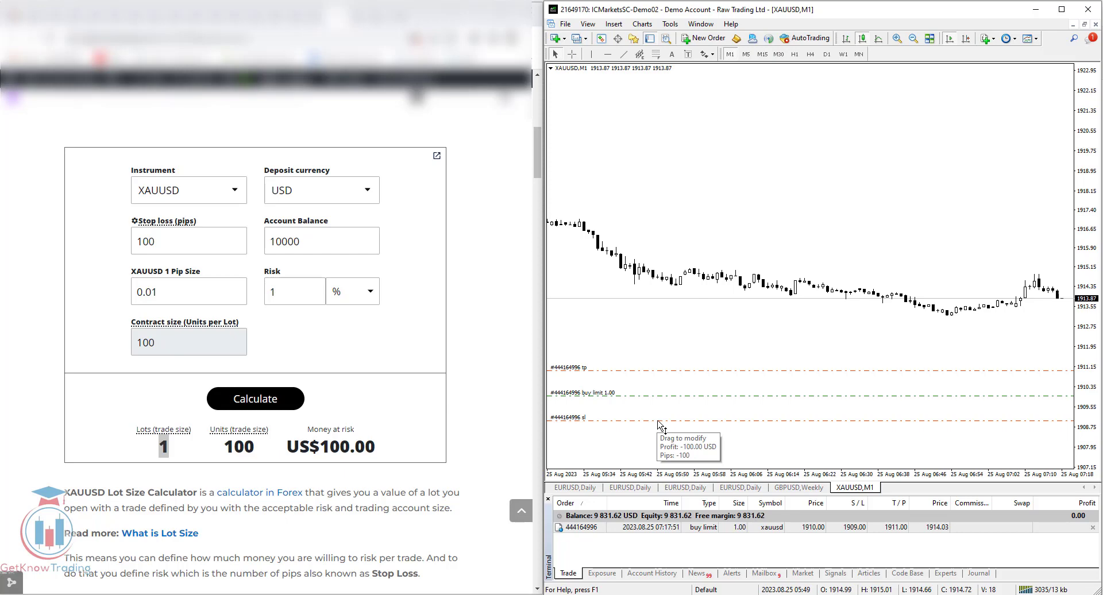
left_click(398, 401)
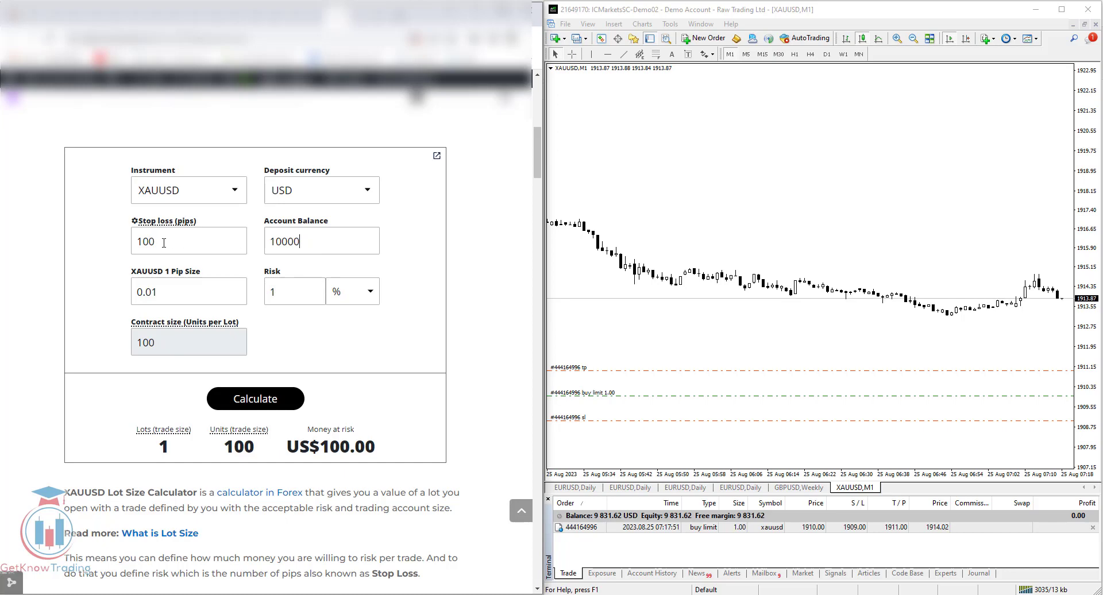
left_click_drag(155, 242, 136, 241)
left_click(467, 257)
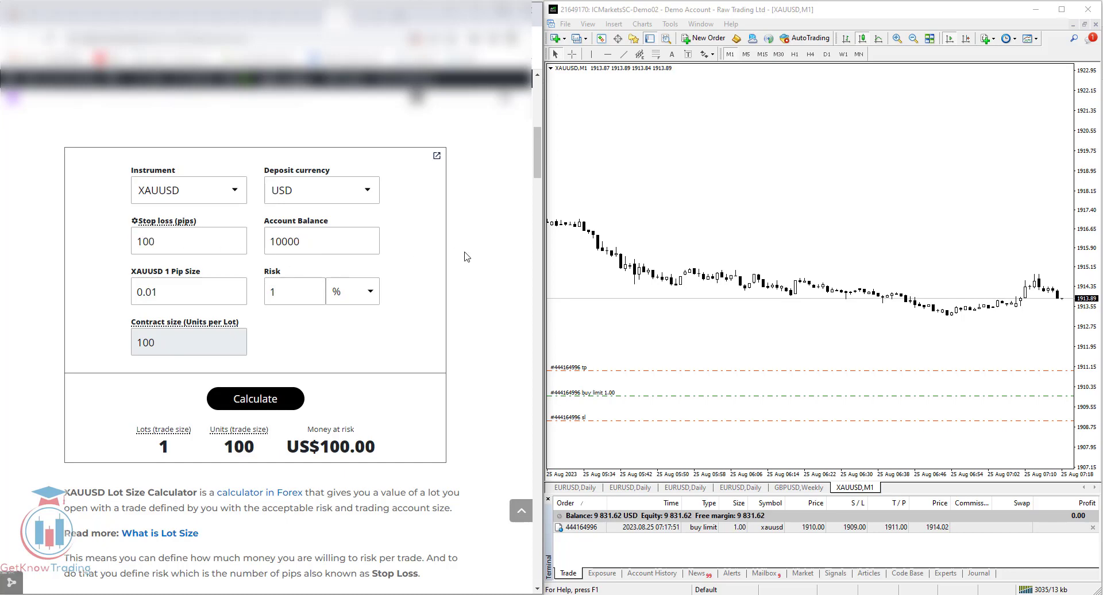